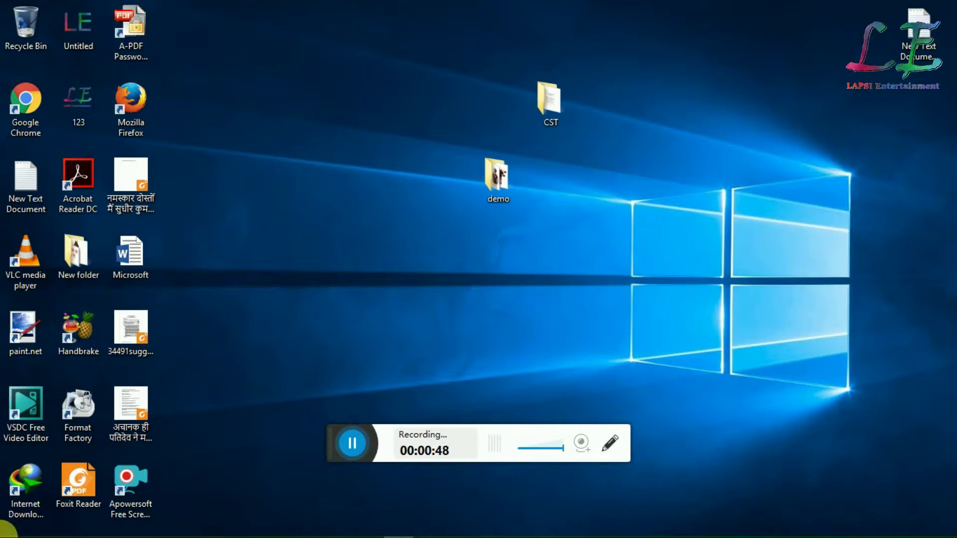
Refresh the desktop twice from its right-click menu
right_click(259, 193)
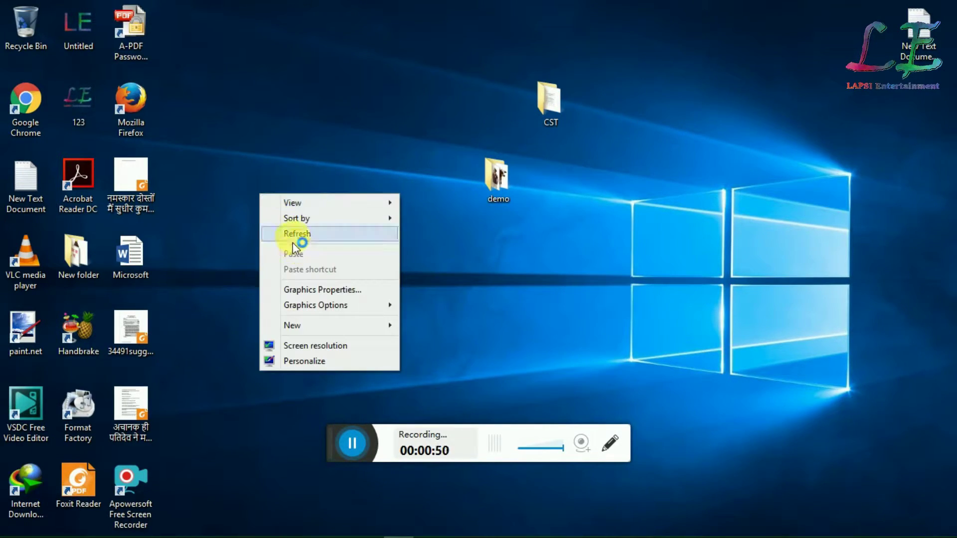
click(288, 237)
right_click(289, 238)
click(307, 271)
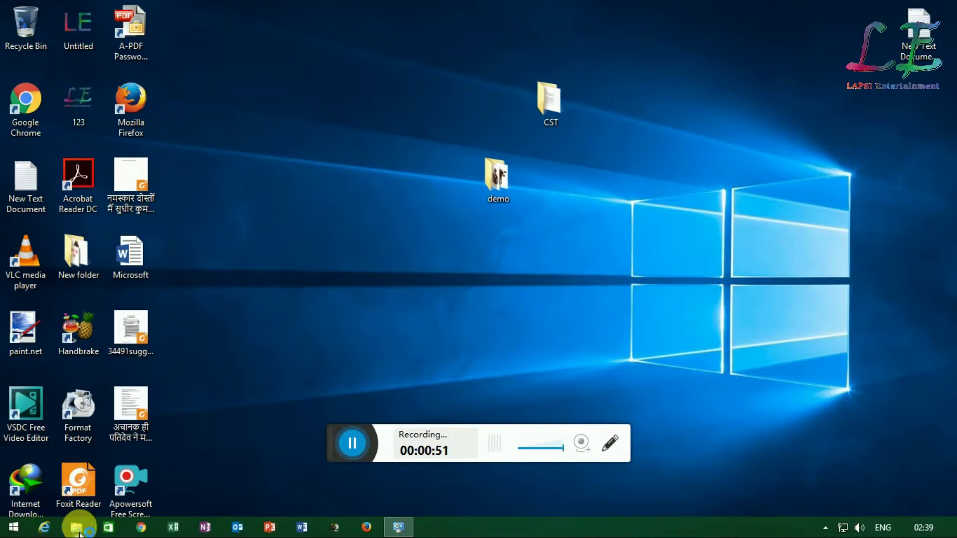
From This PC, open Control Panel to the All Control Panel Items view
key(super+e)
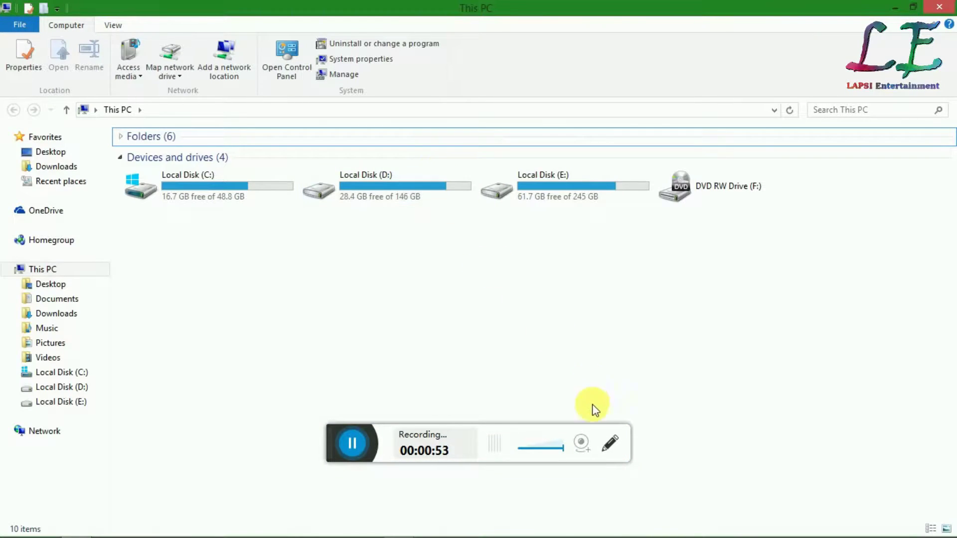
click(294, 65)
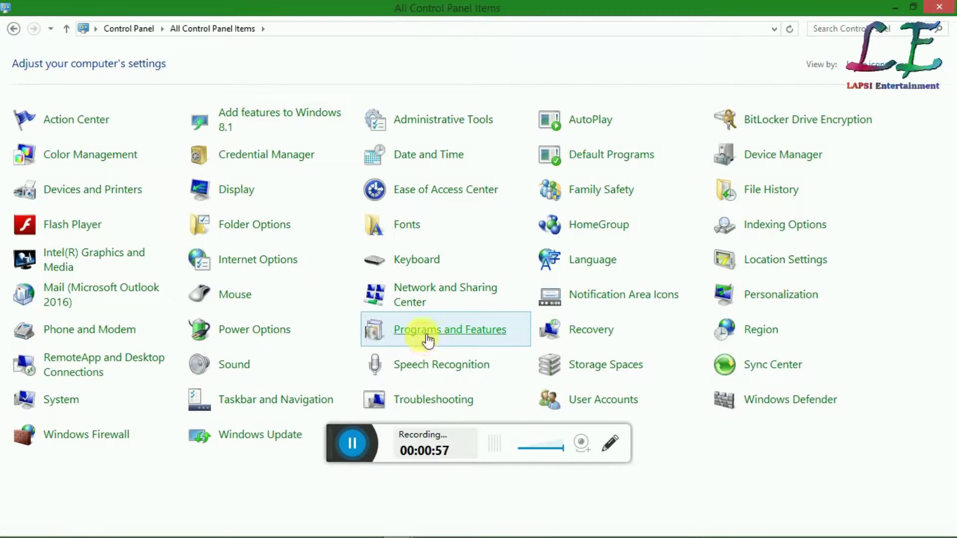
click(609, 439)
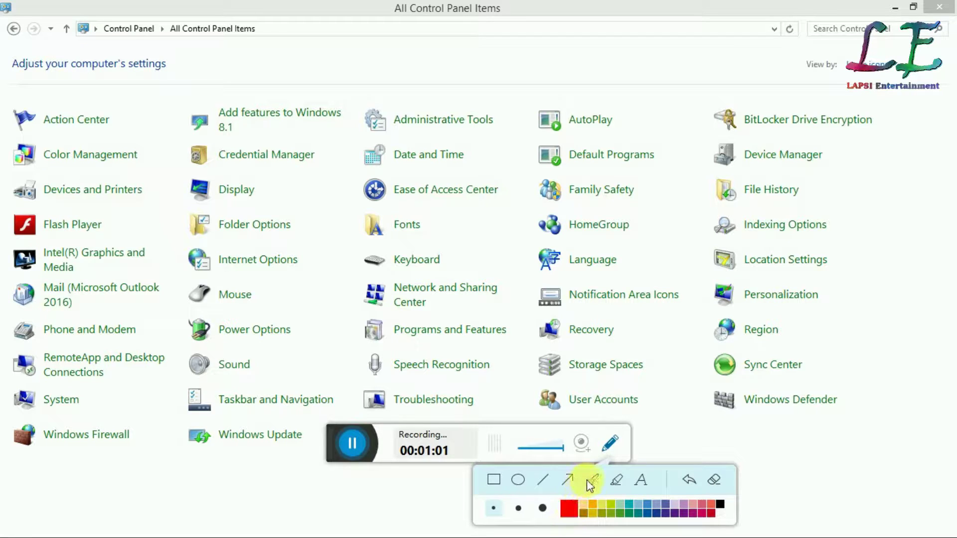
click(593, 481)
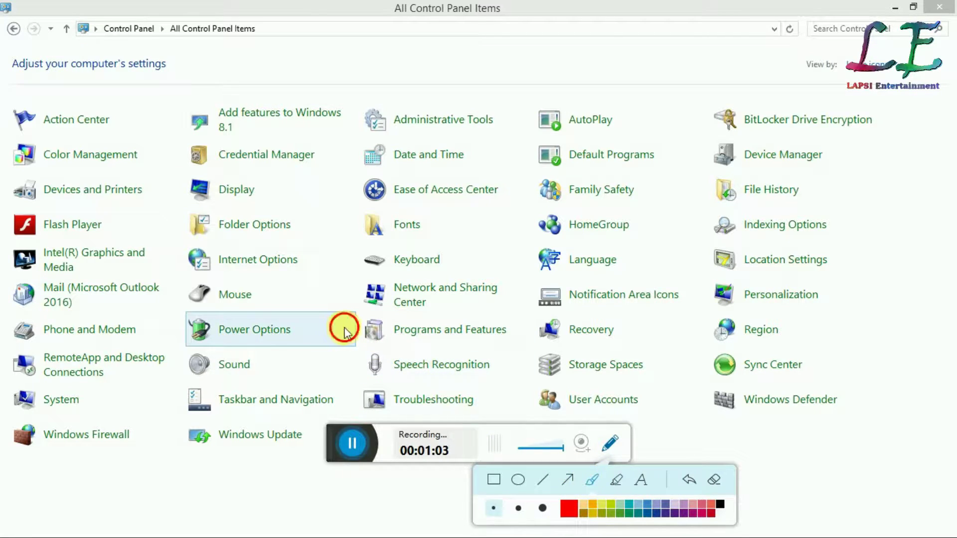
mouse_move(344, 327)
mouse_down()
mouse_move(396, 306)
mouse_move(534, 310)
mouse_move(491, 363)
mouse_move(342, 325)
mouse_move(335, 313)
mouse_up()
drag(527, 341, 626, 290)
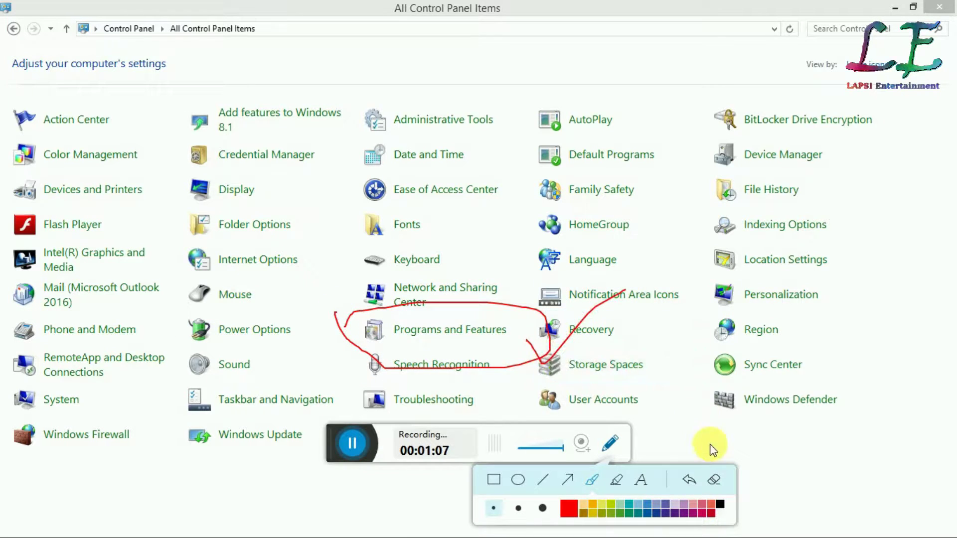
click(714, 480)
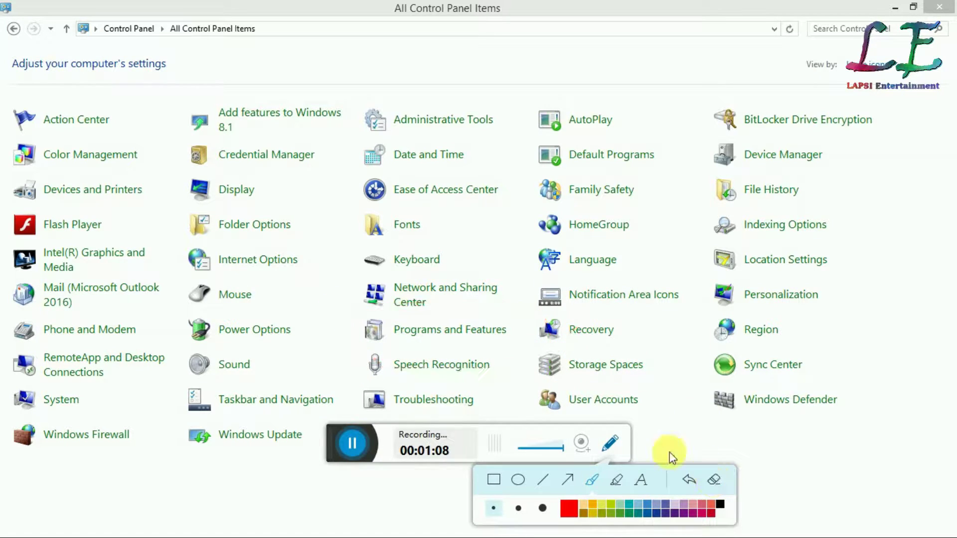
click(460, 336)
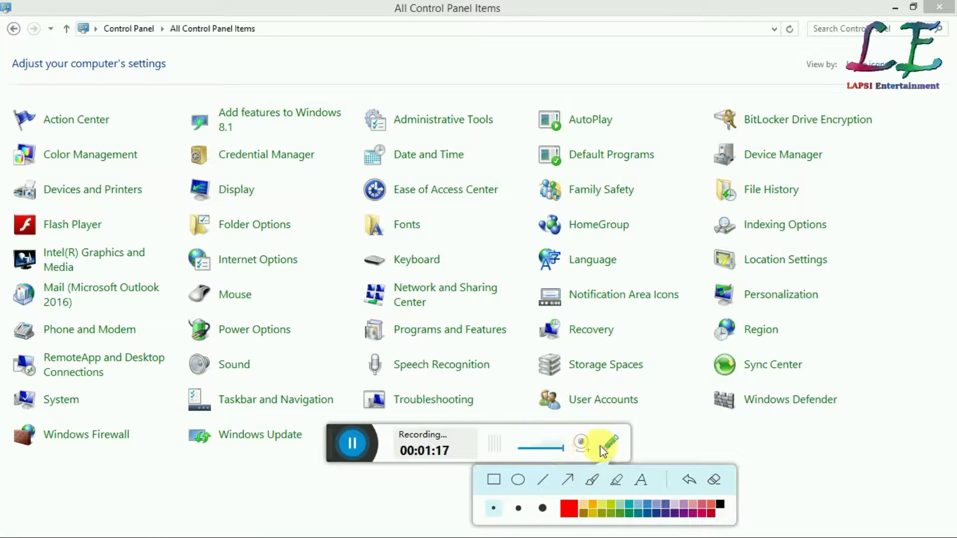
Open Programs and Features and choose Uninstall on Endless OS
click(453, 327)
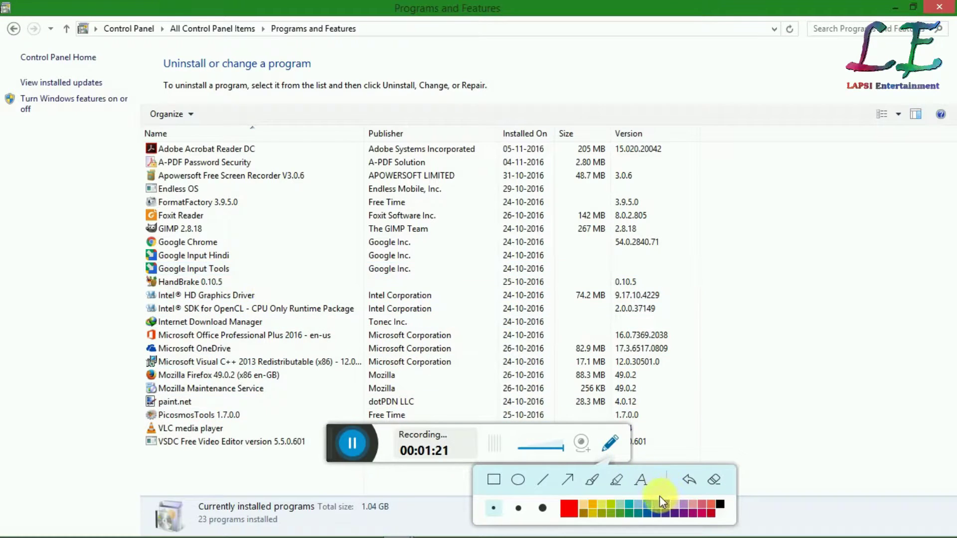
click(594, 481)
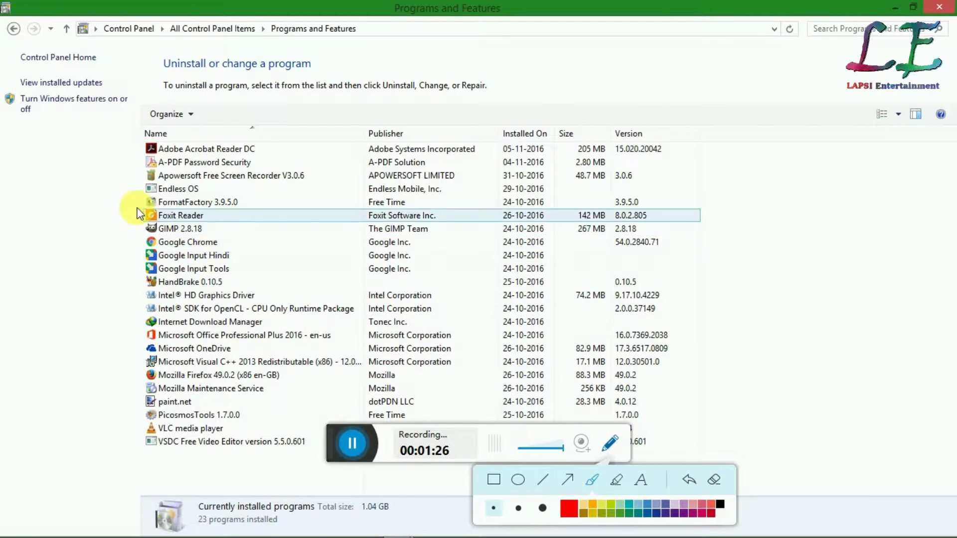
mouse_move(134, 190)
mouse_down()
mouse_move(175, 178)
mouse_move(220, 190)
mouse_move(131, 200)
mouse_up()
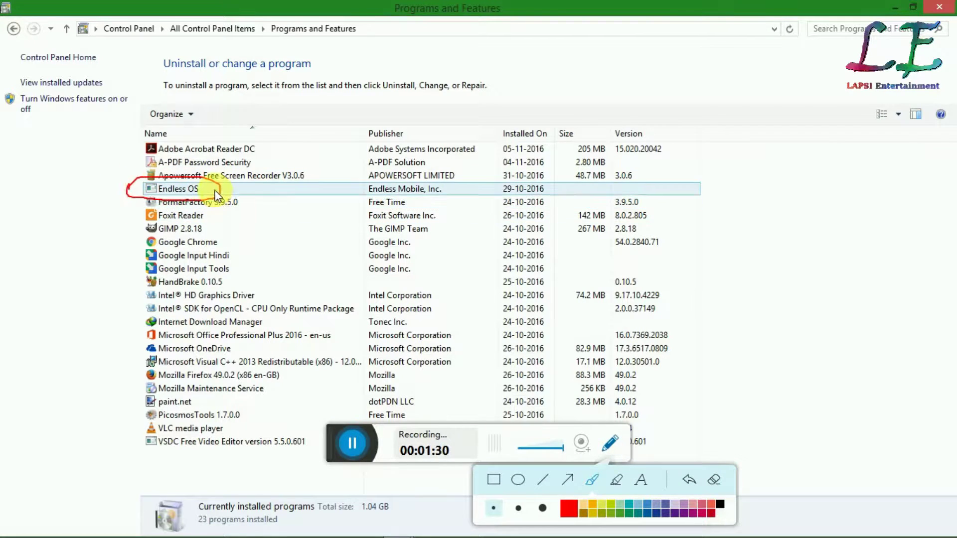
drag(216, 196, 278, 172)
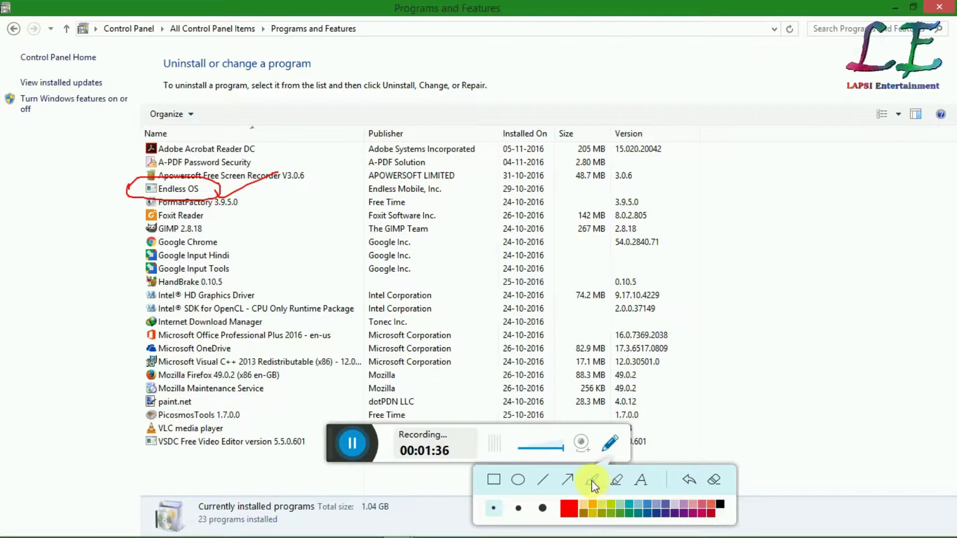
click(611, 442)
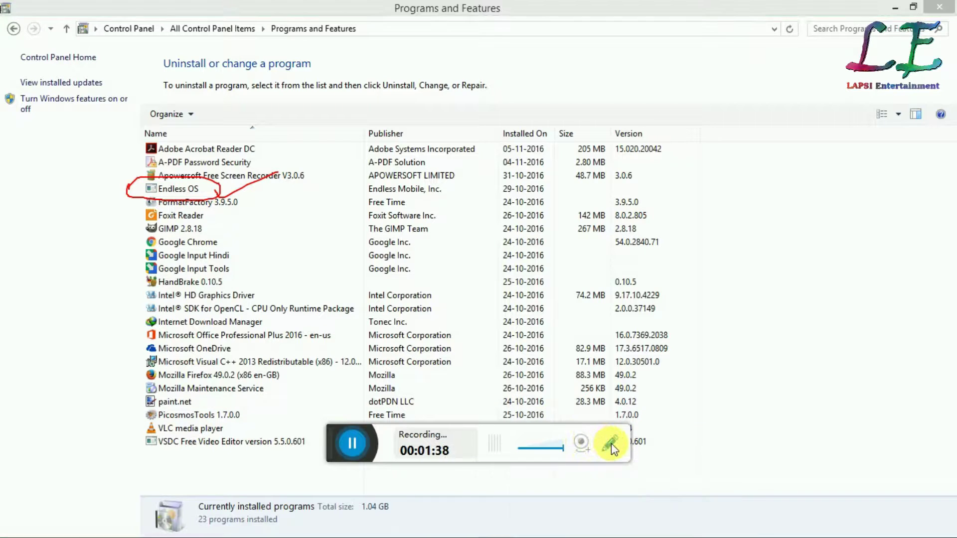
right_click(187, 189)
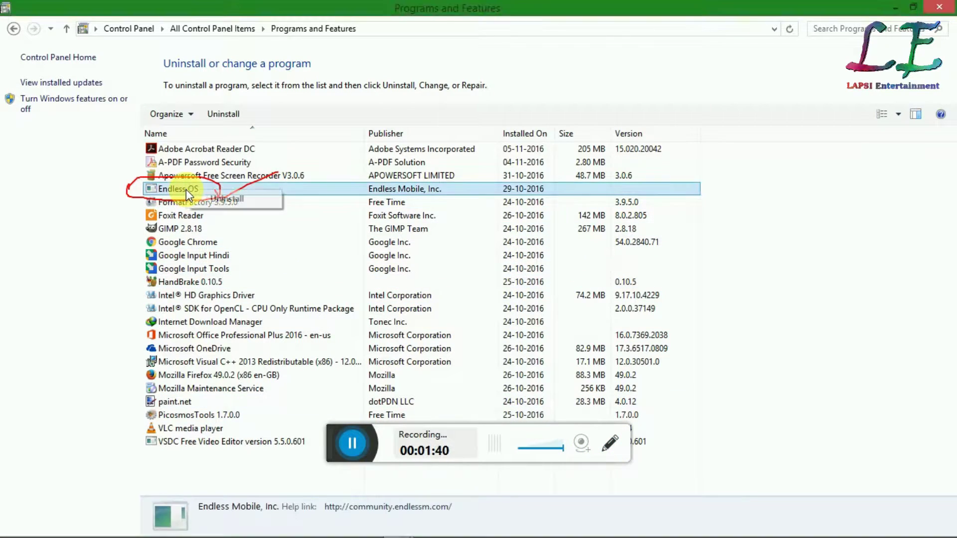
click(217, 198)
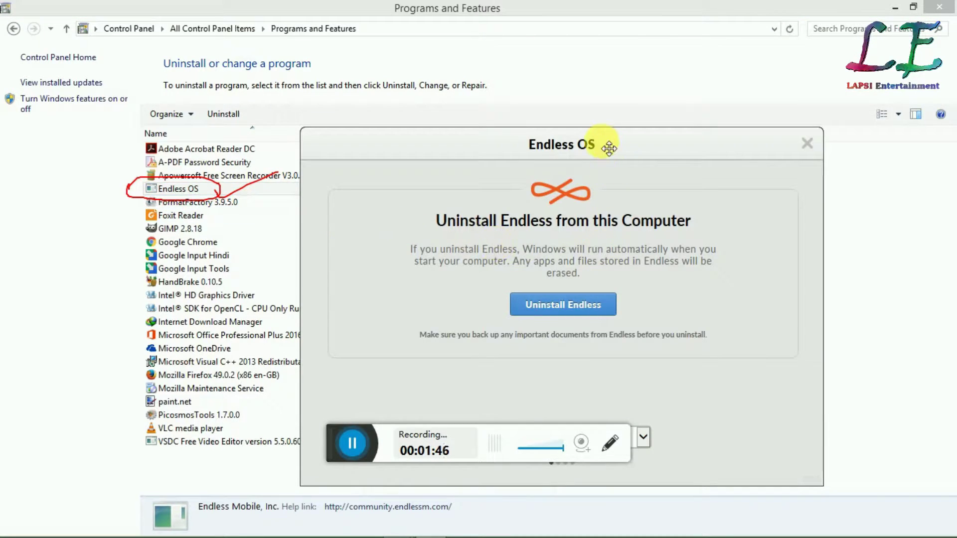
Choose Uninstall Endless in the uninstaller, then bring its erase confirmation back to front
drag(606, 141, 585, 72)
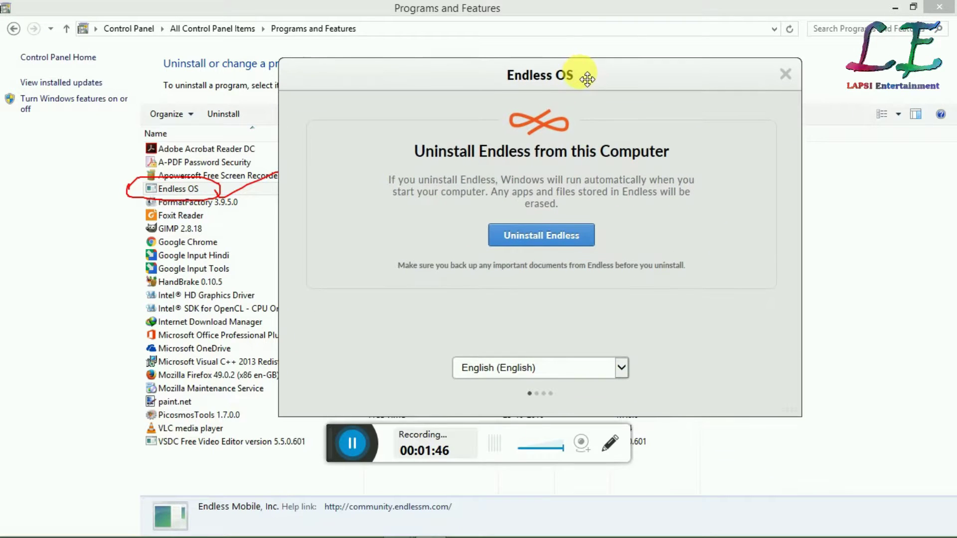
click(569, 234)
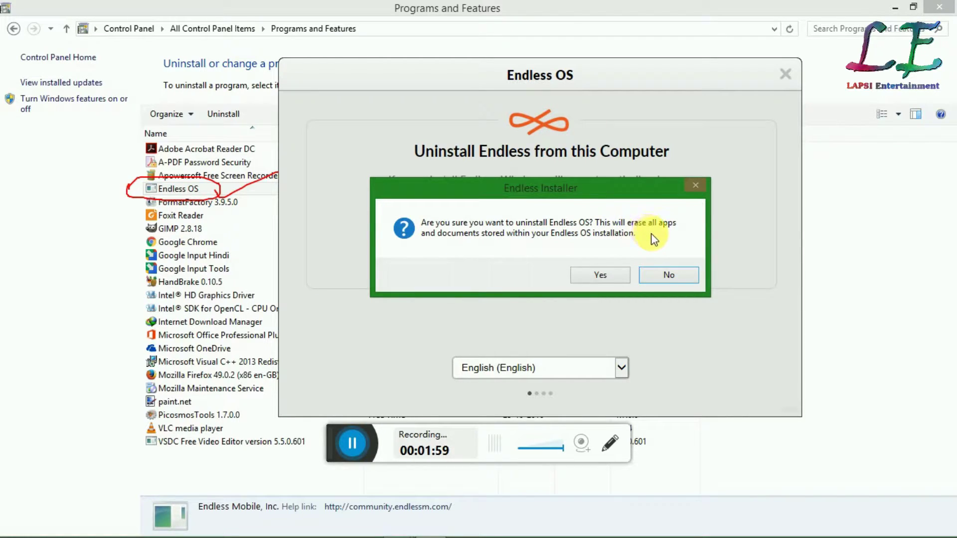
click(604, 445)
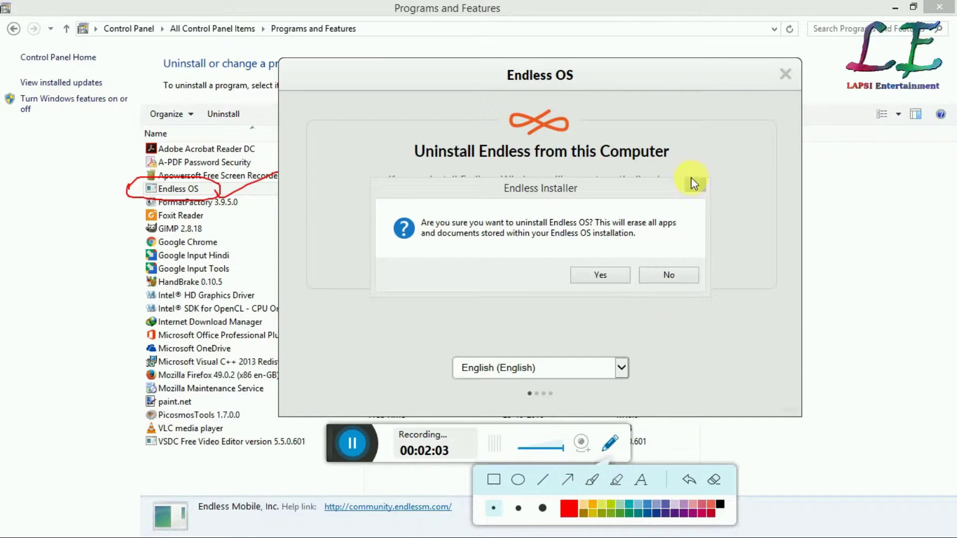
click(609, 443)
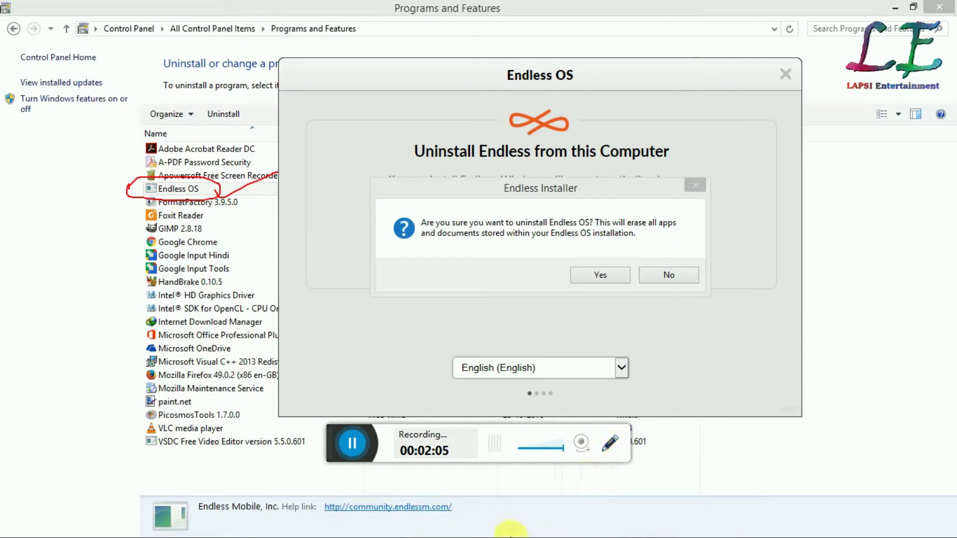
key(Escape)
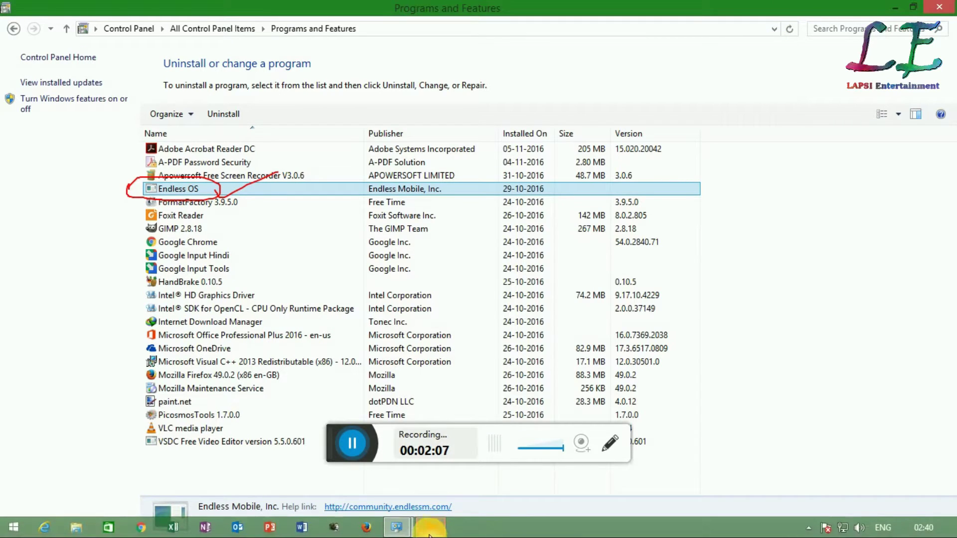
mouse_move(397, 528)
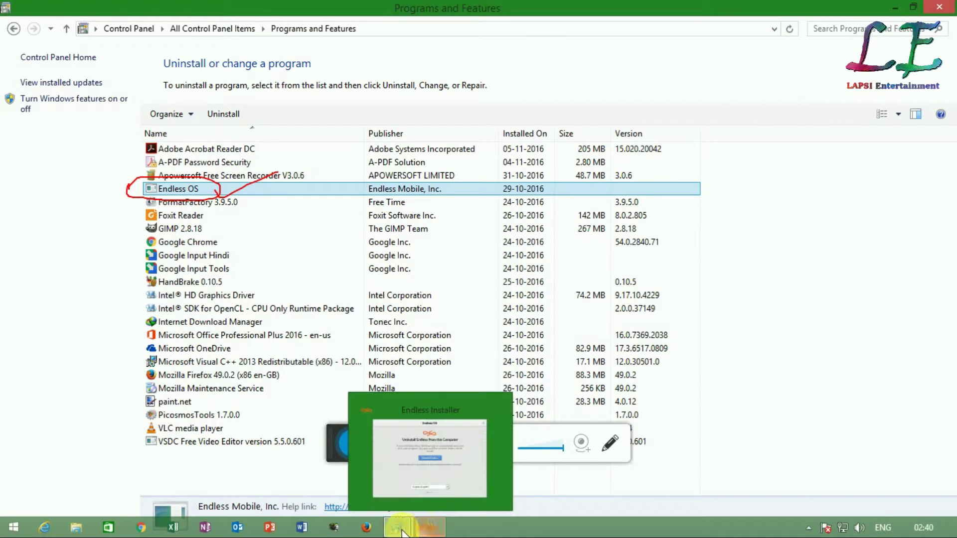
click(430, 527)
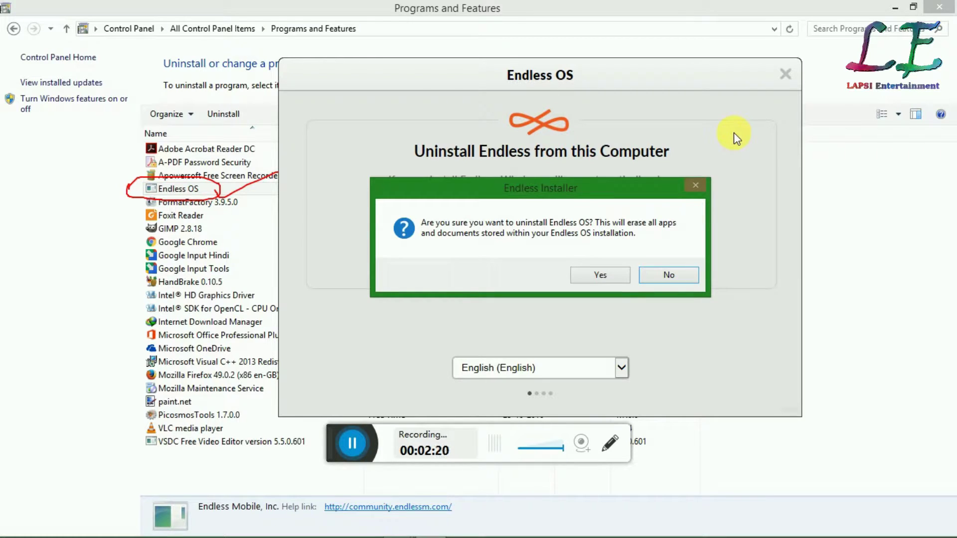
Confirm erasing Endless OS, dismiss the success message, and return to the programs list
click(609, 276)
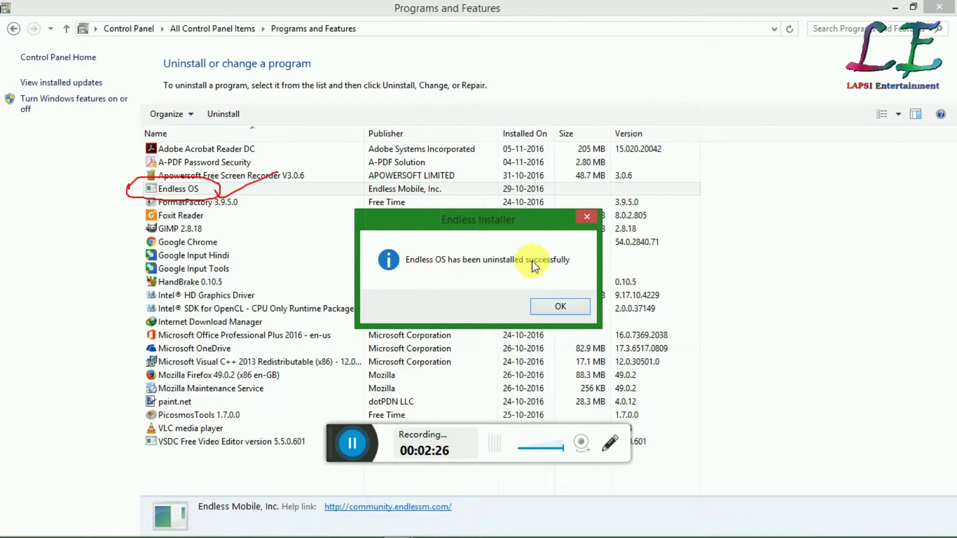
click(560, 307)
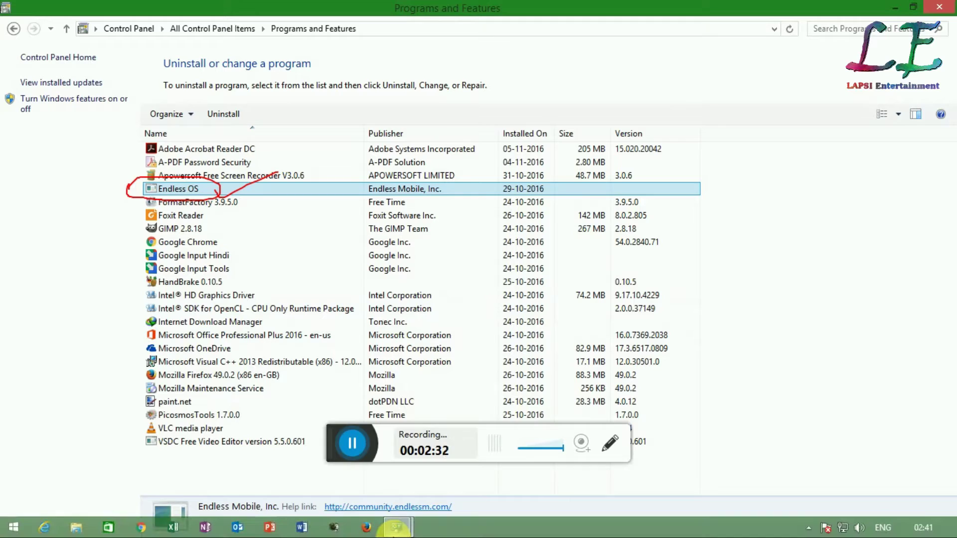
mouse_move(397, 530)
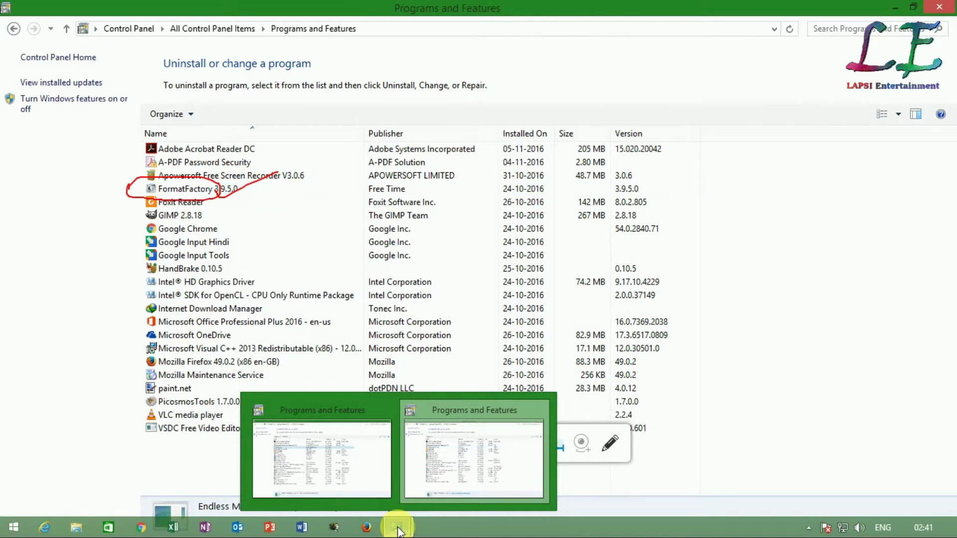
mouse_move(328, 447)
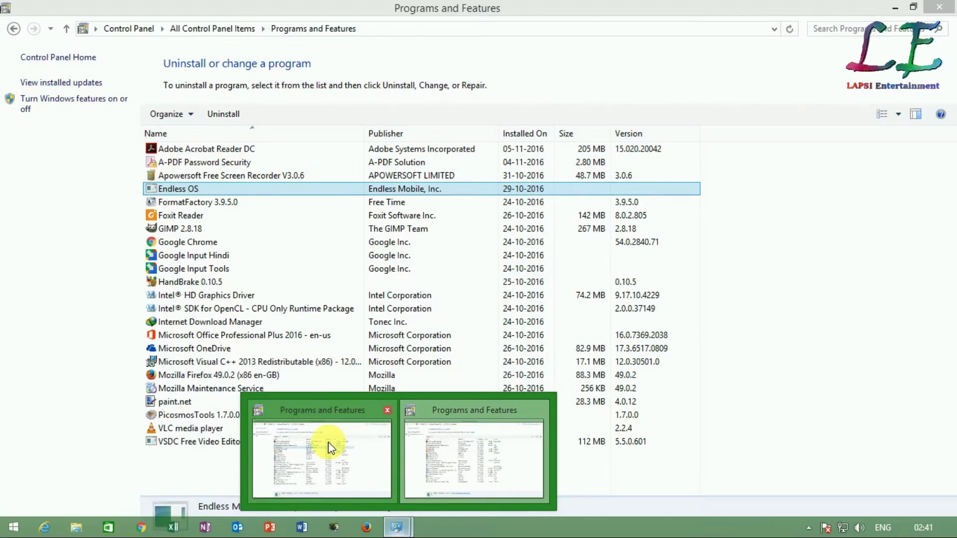
click(469, 435)
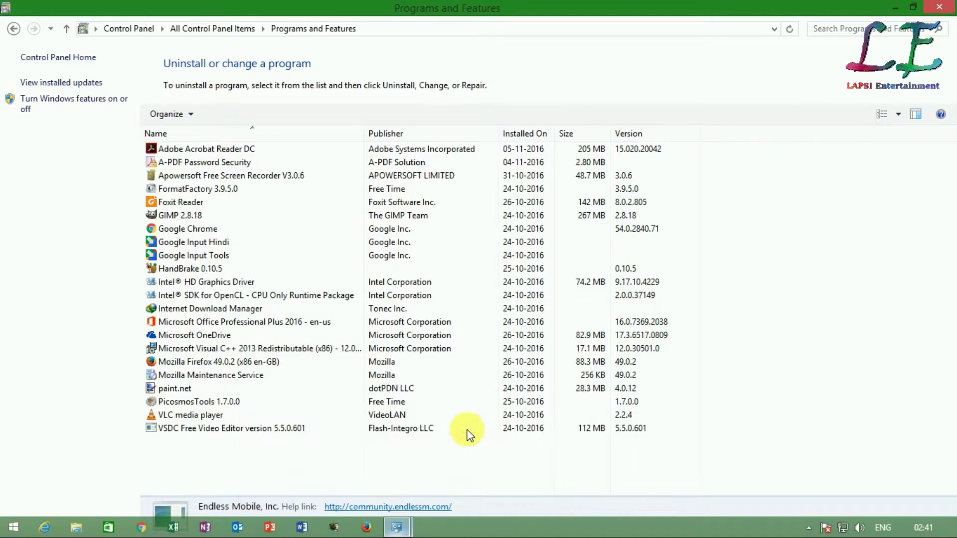
click(952, 6)
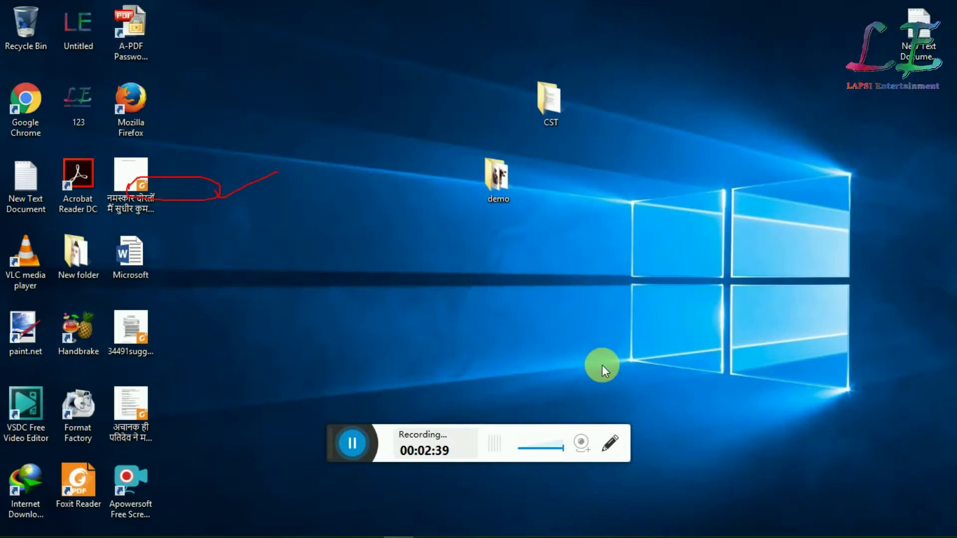
click(408, 531)
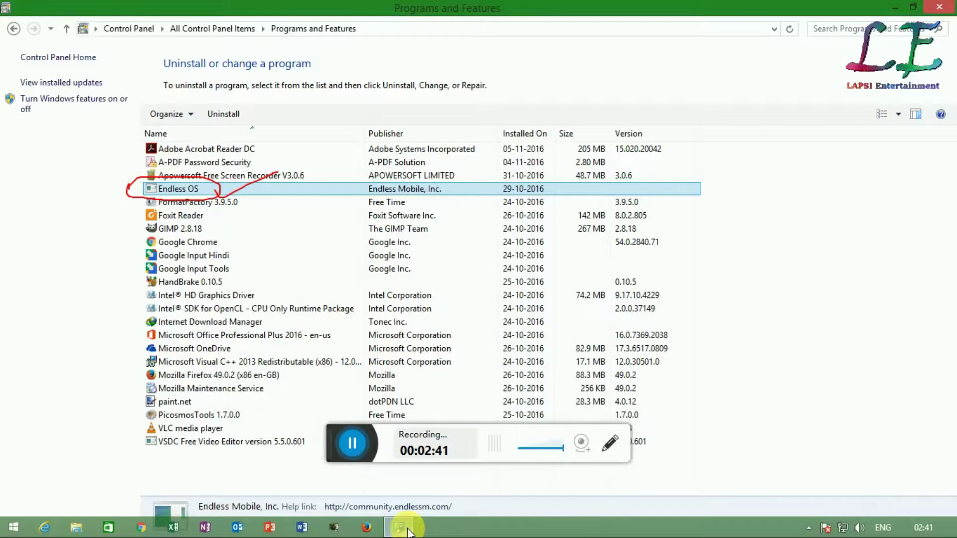
click(919, 14)
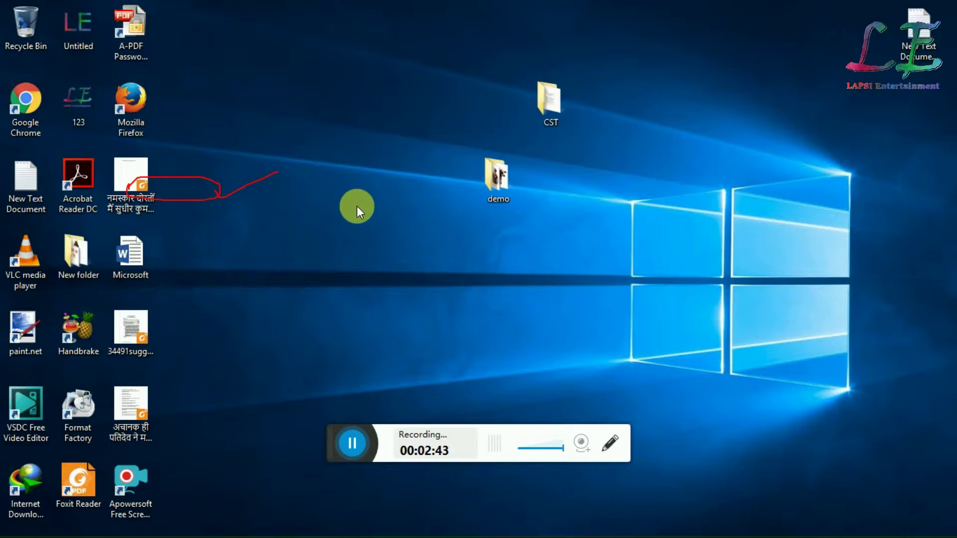
right_click(357, 205)
right_click(372, 245)
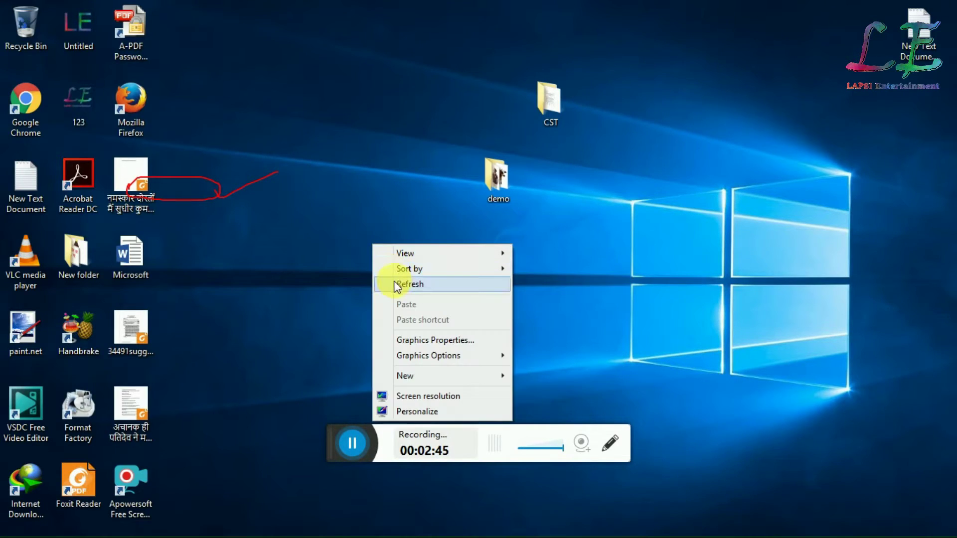
click(395, 283)
right_click(389, 268)
click(406, 309)
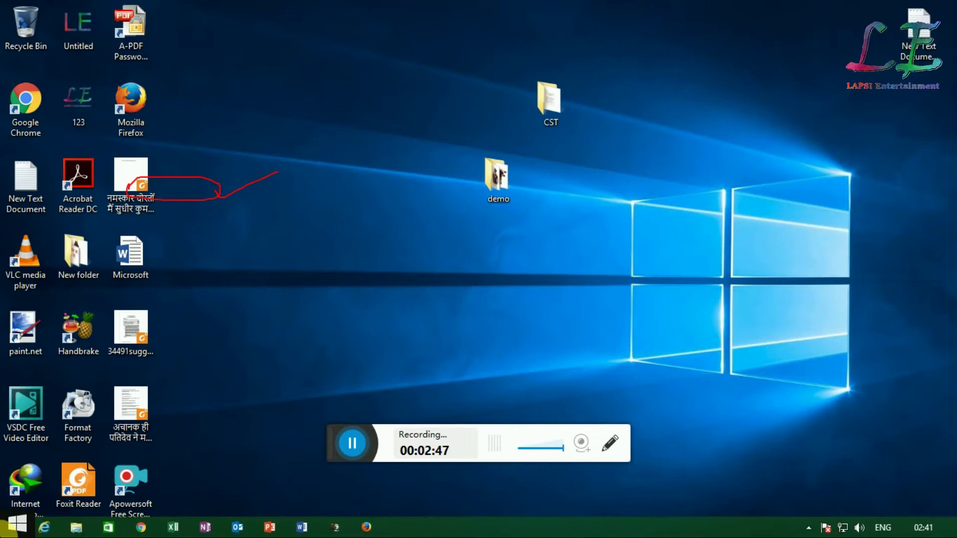
click(64, 529)
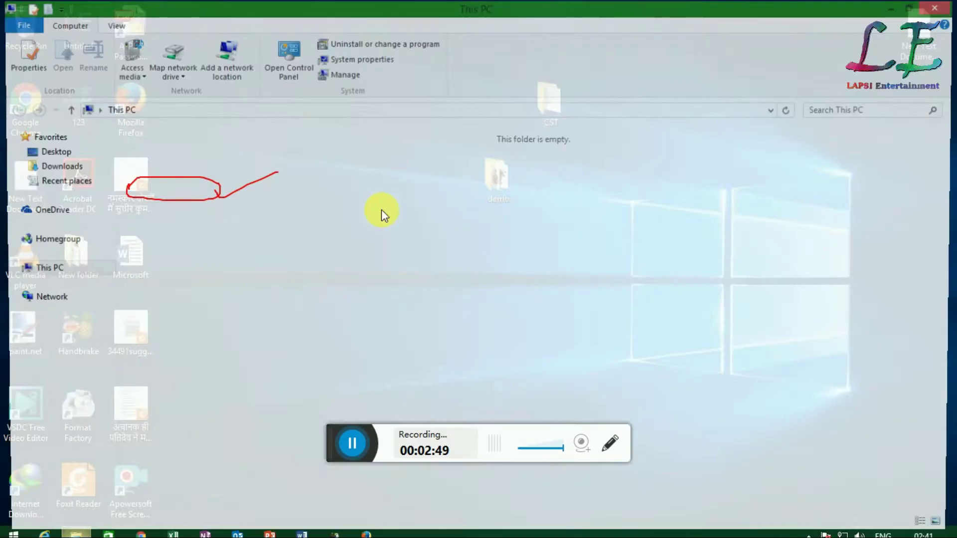
click(335, 46)
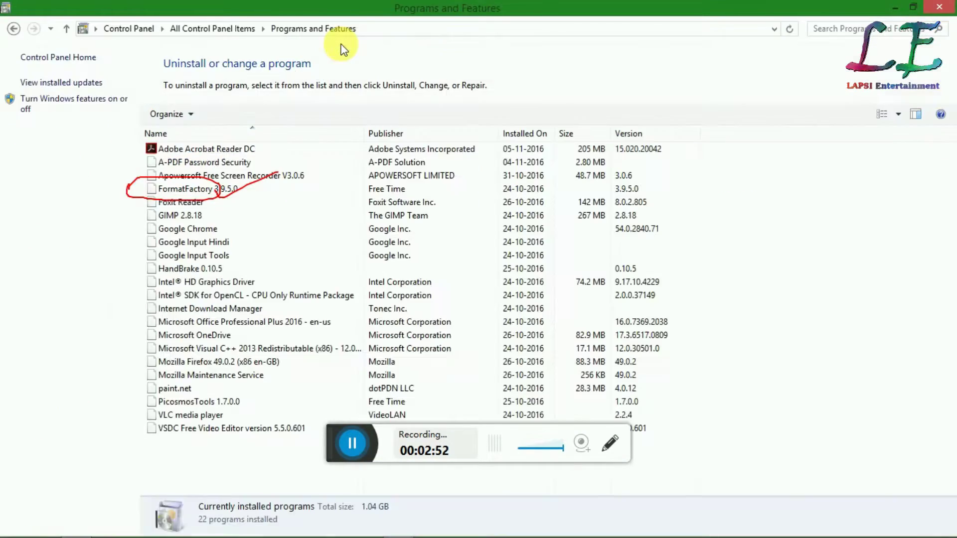
click(610, 443)
click(710, 482)
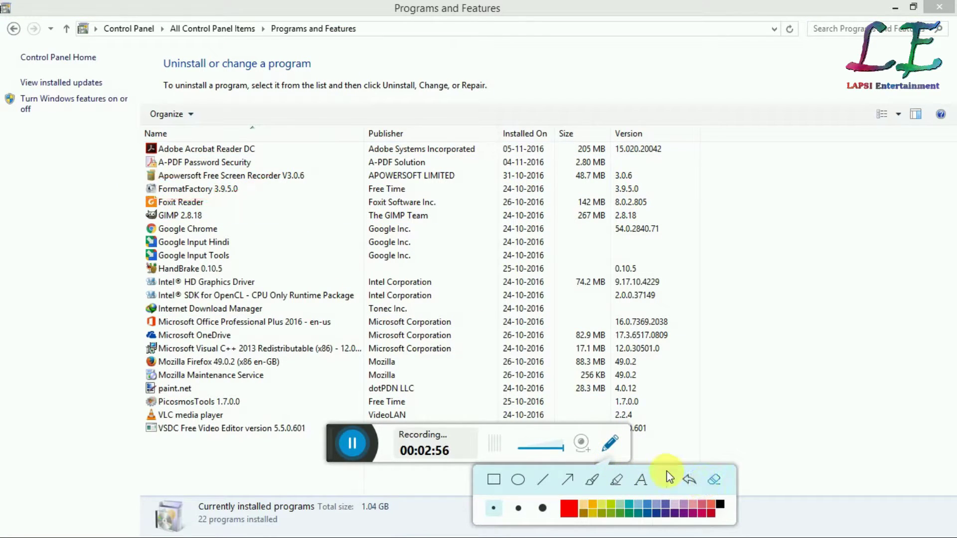
click(951, 6)
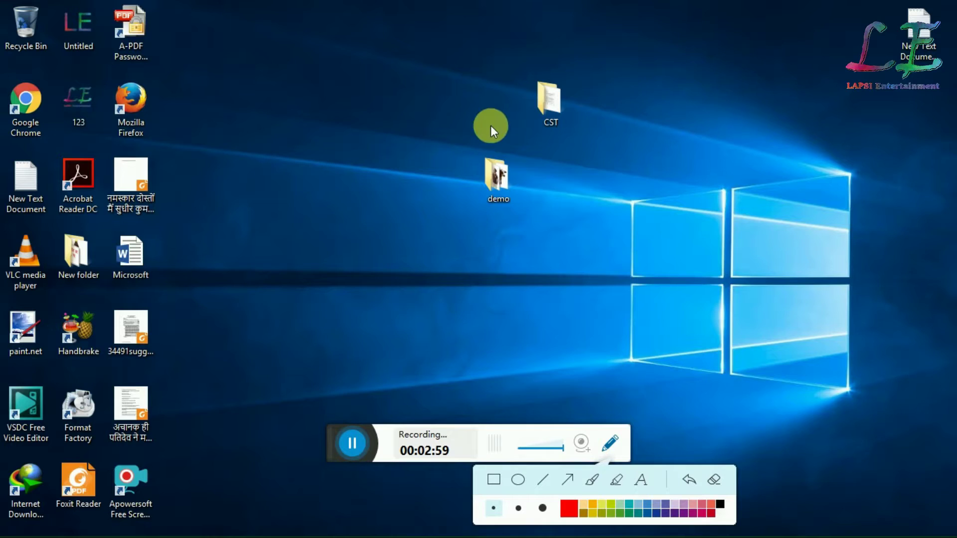
right_click(491, 124)
click(527, 166)
right_click(420, 94)
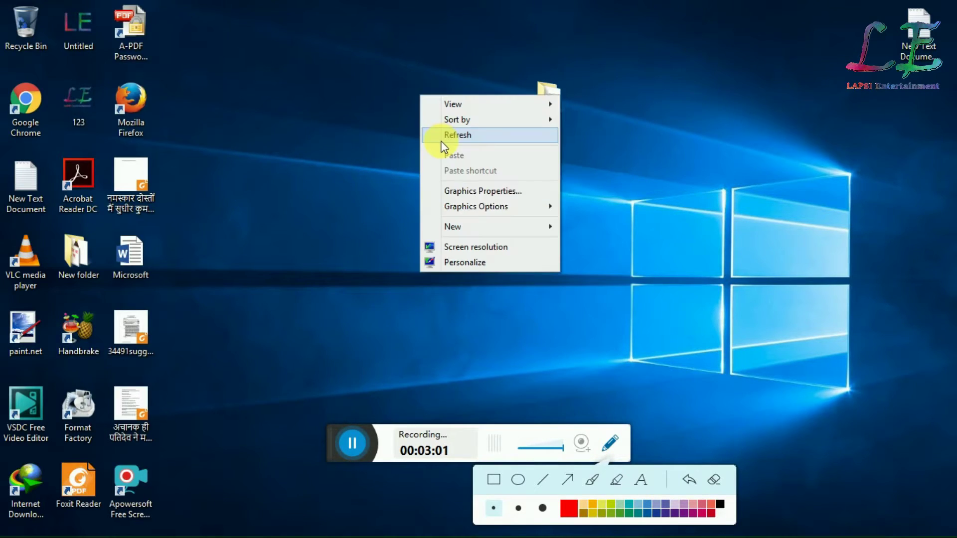
click(445, 136)
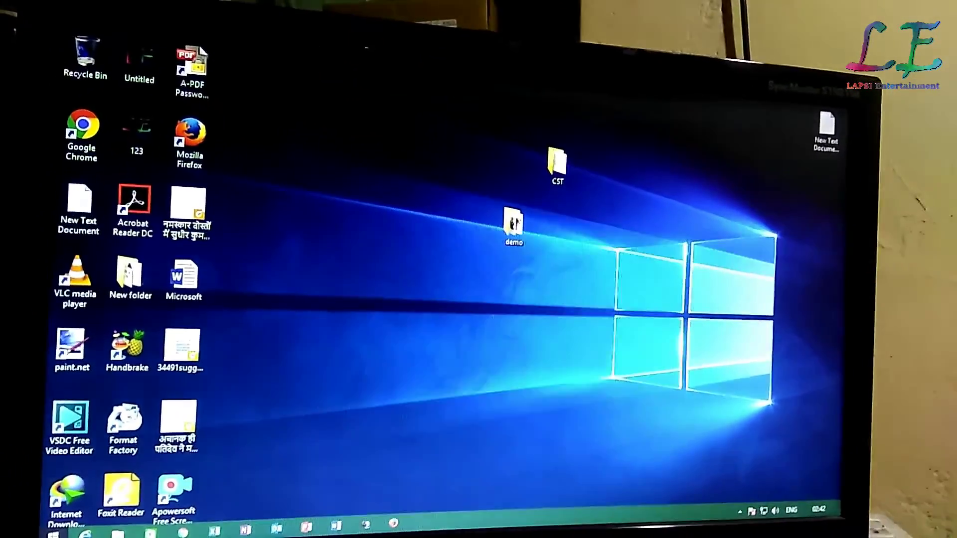
Restart the PC from the Start screen's power options
click(28, 525)
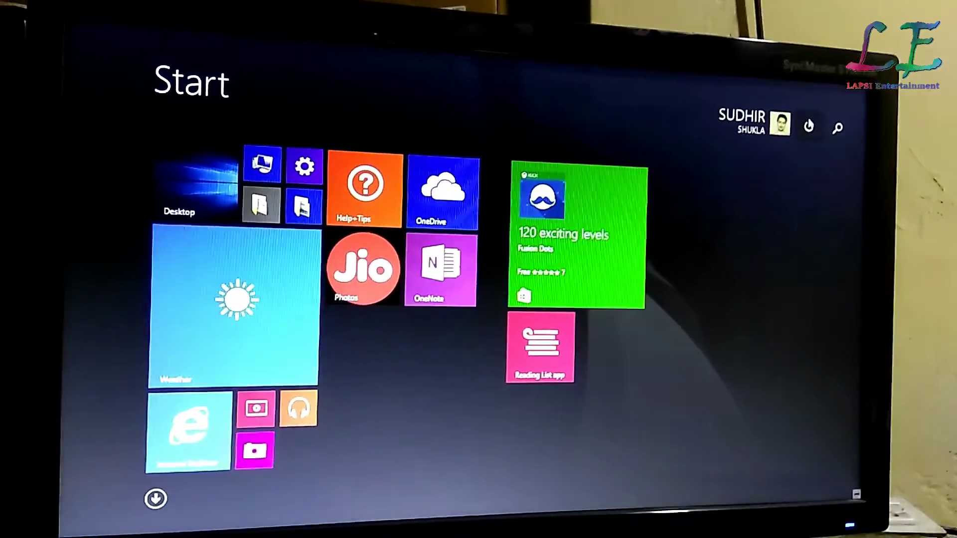
click(800, 136)
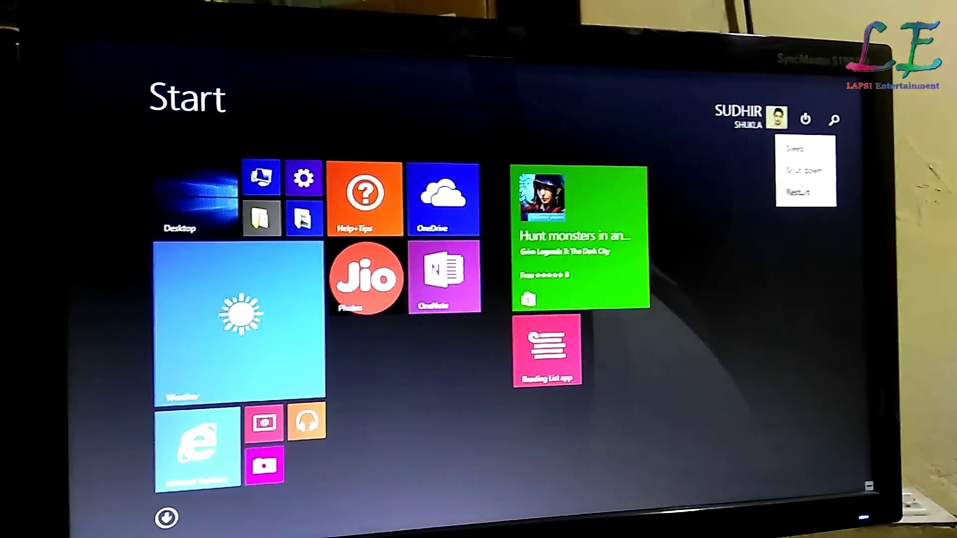
click(796, 189)
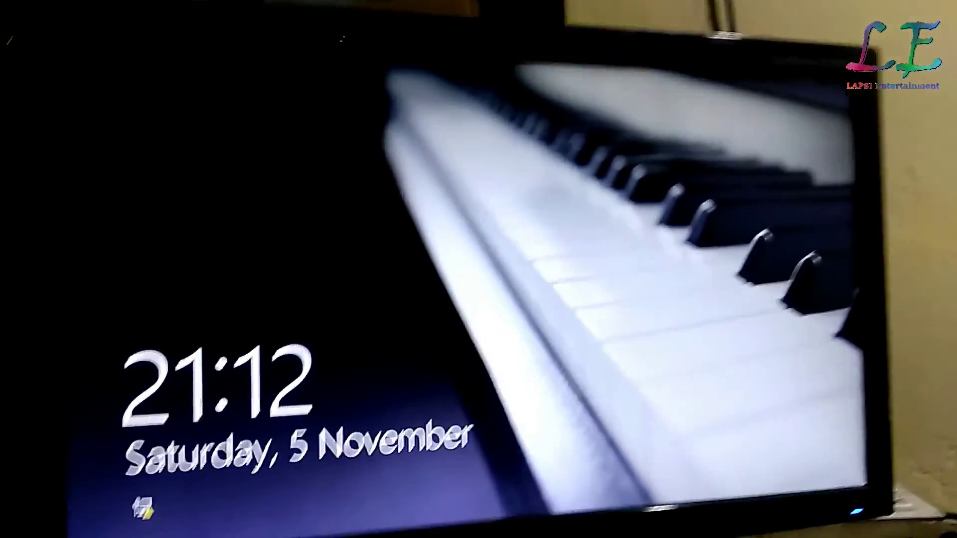
Dismiss the lock screen and sign in with the account password
key(space)
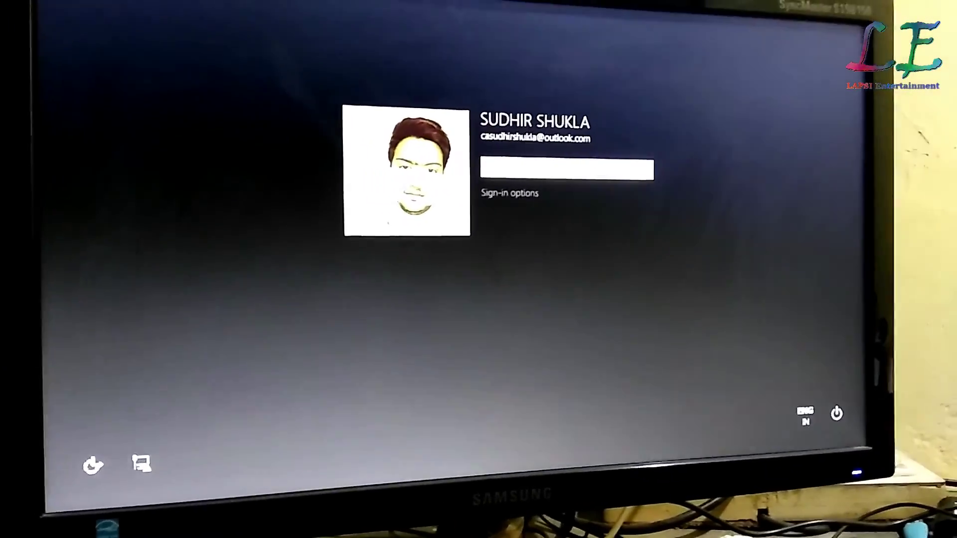
text(****)
key(Return)
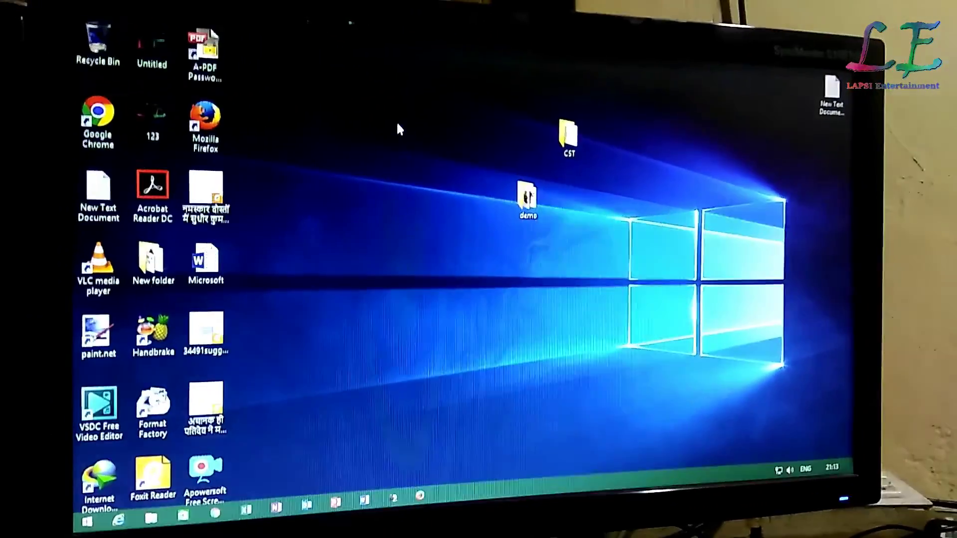
Refresh the desktop from its context menu
right_click(399, 126)
right_click(412, 158)
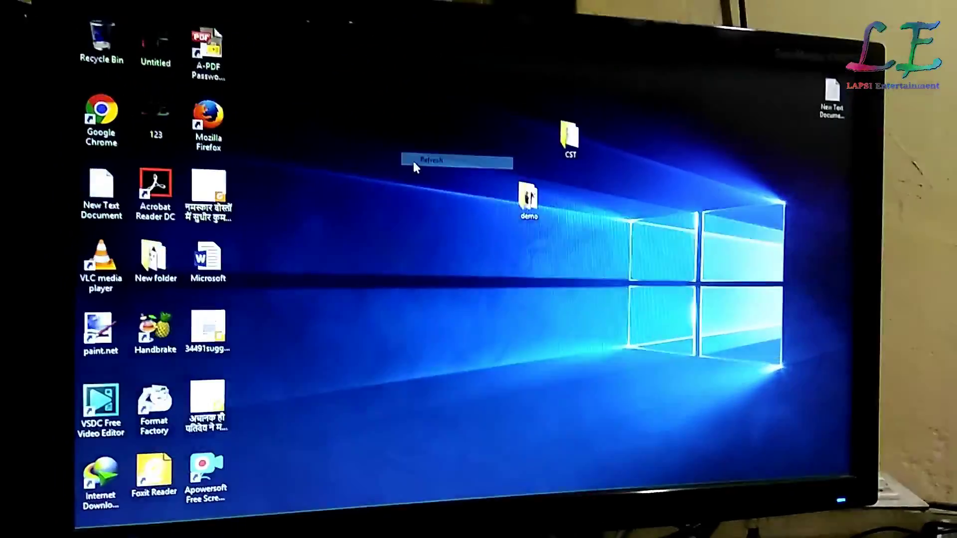
click(449, 202)
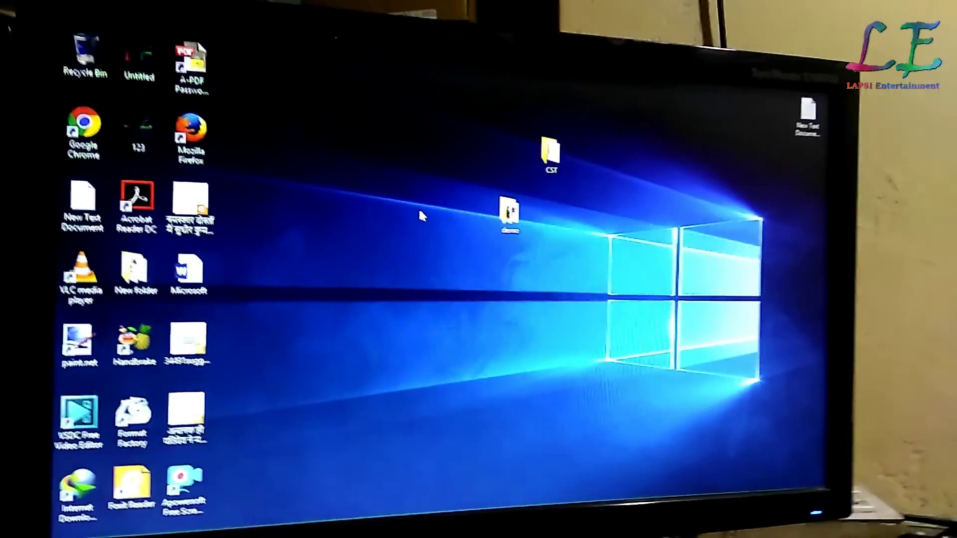